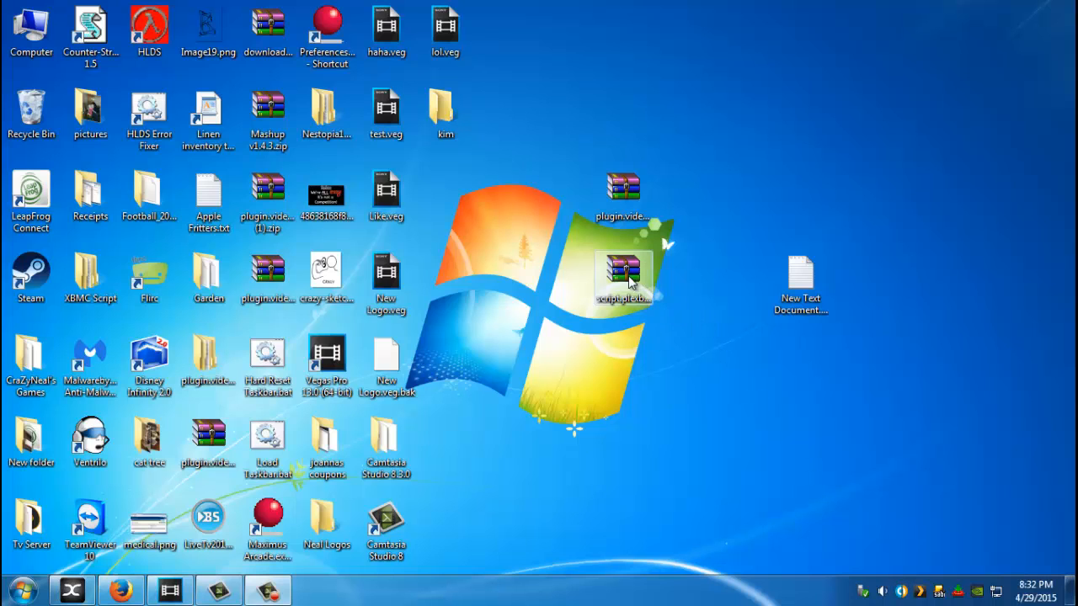
Check the full names of the PleXBMC plugin and helper zip files on the desktop
left_click(624, 206)
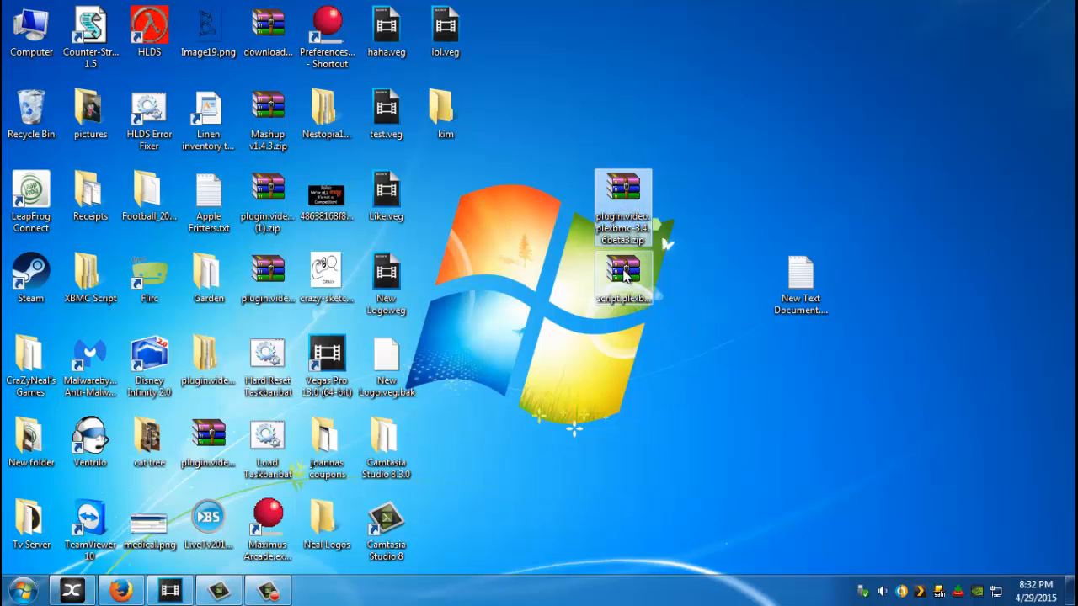
left_click(625, 276)
left_click(627, 184)
left_click(623, 270)
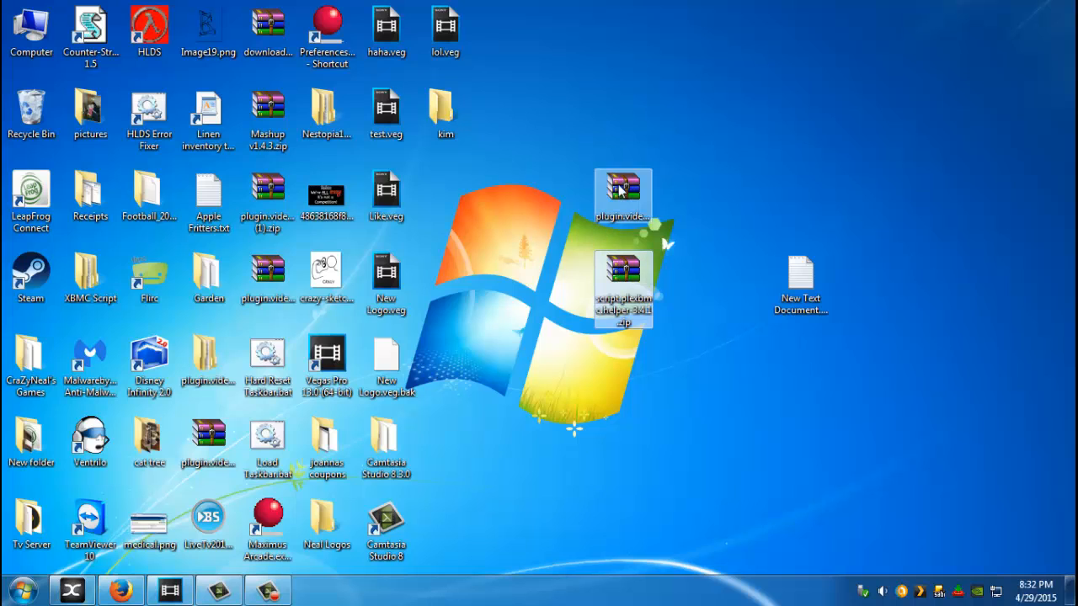
left_click(620, 190)
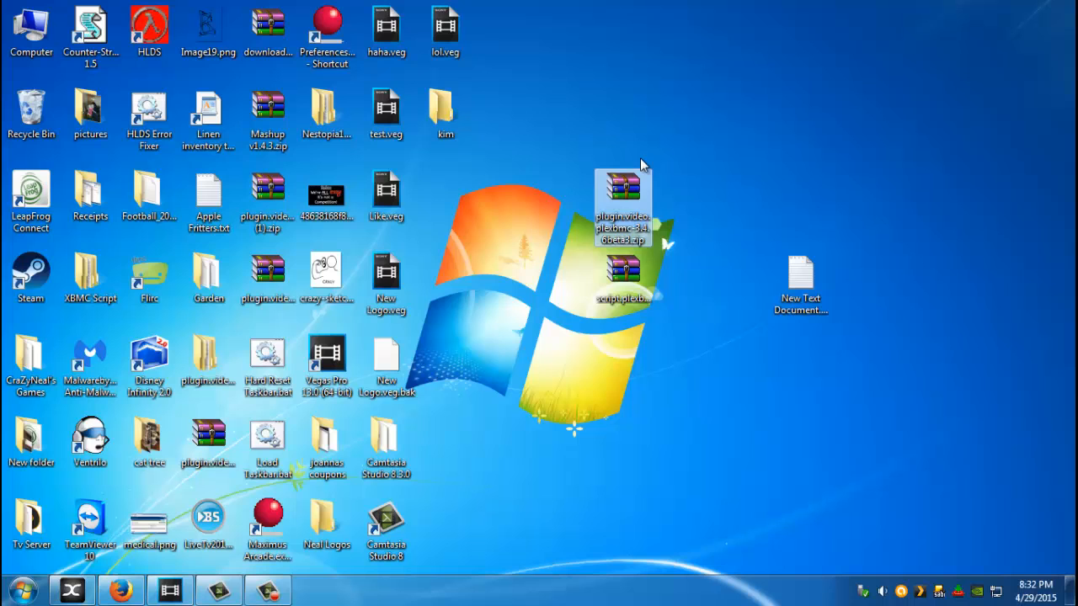
Switch to XBMC and reach the Add-ons page under System settings
left_click(84, 593)
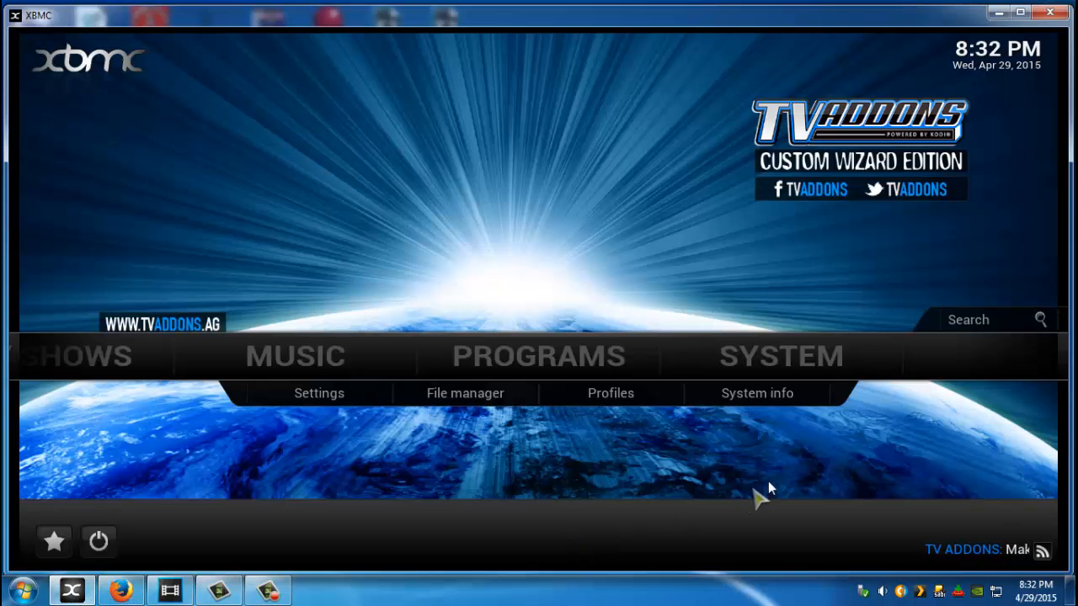
left_click(762, 362)
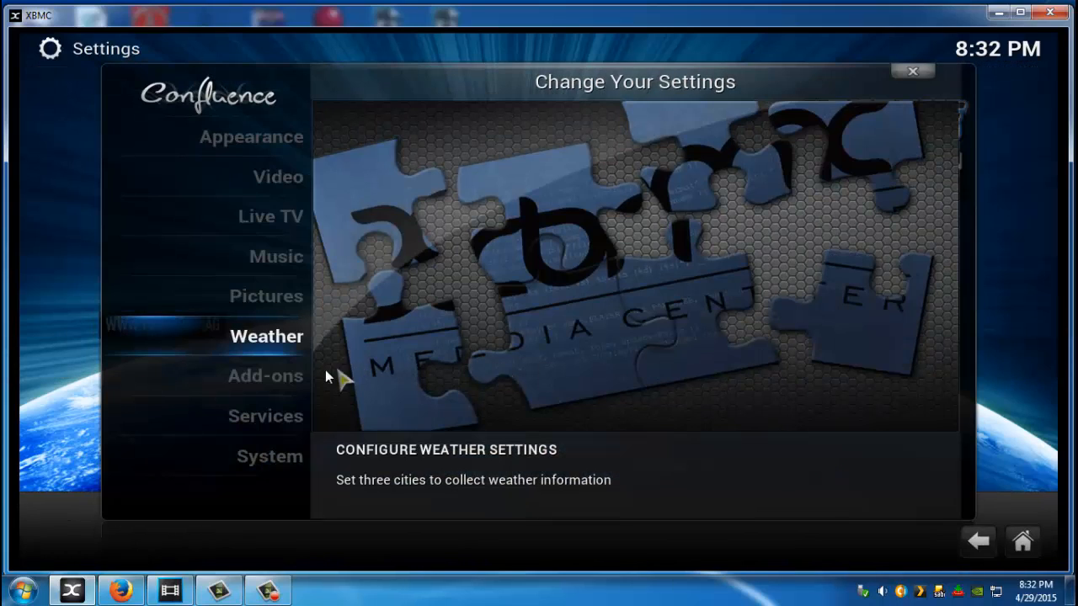
left_click(292, 382)
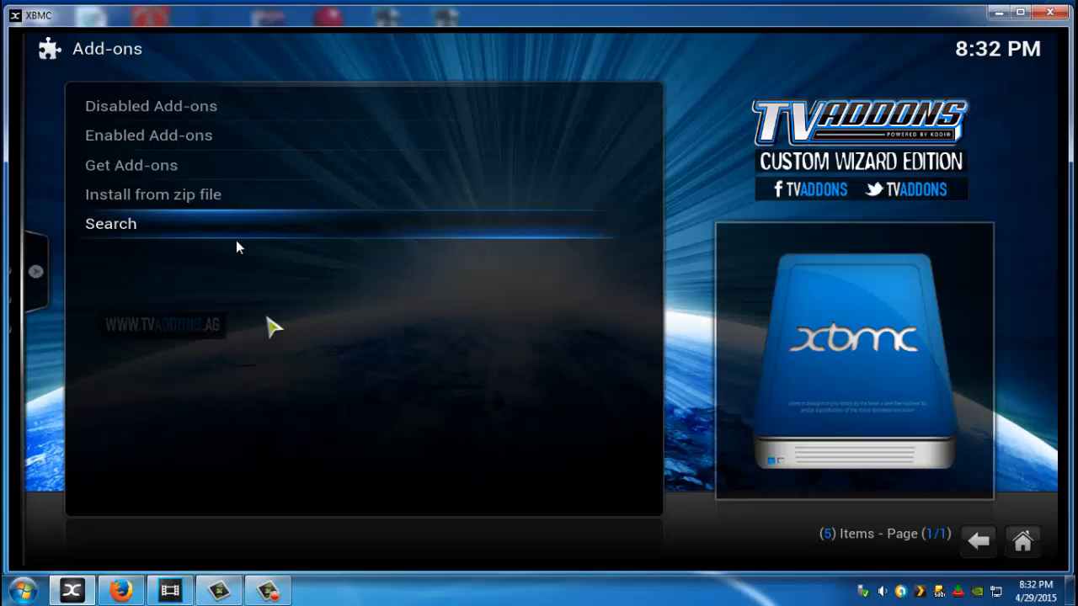
Install script.plexbmc.helper-3.4.1.zip from C: > Users > user folder > Desktop; it fails with a script error
left_click(215, 202)
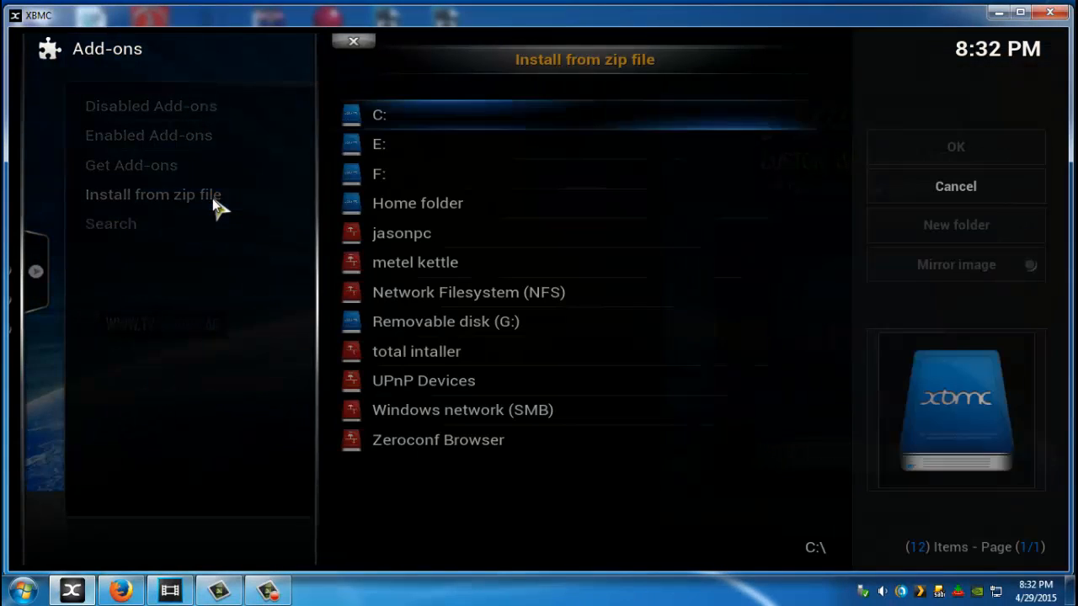
left_click(370, 115)
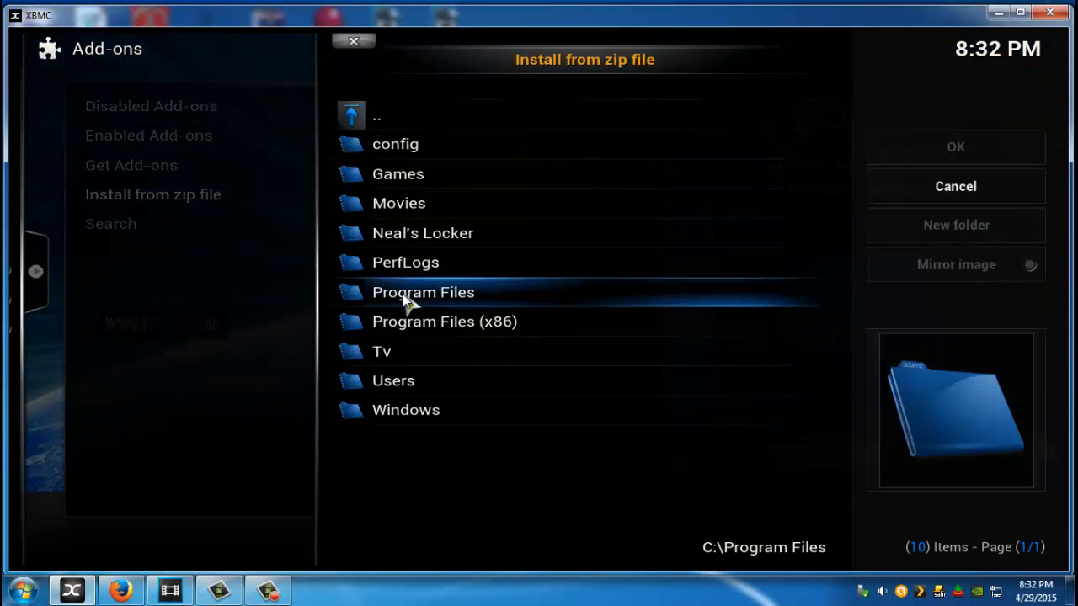
left_click(400, 379)
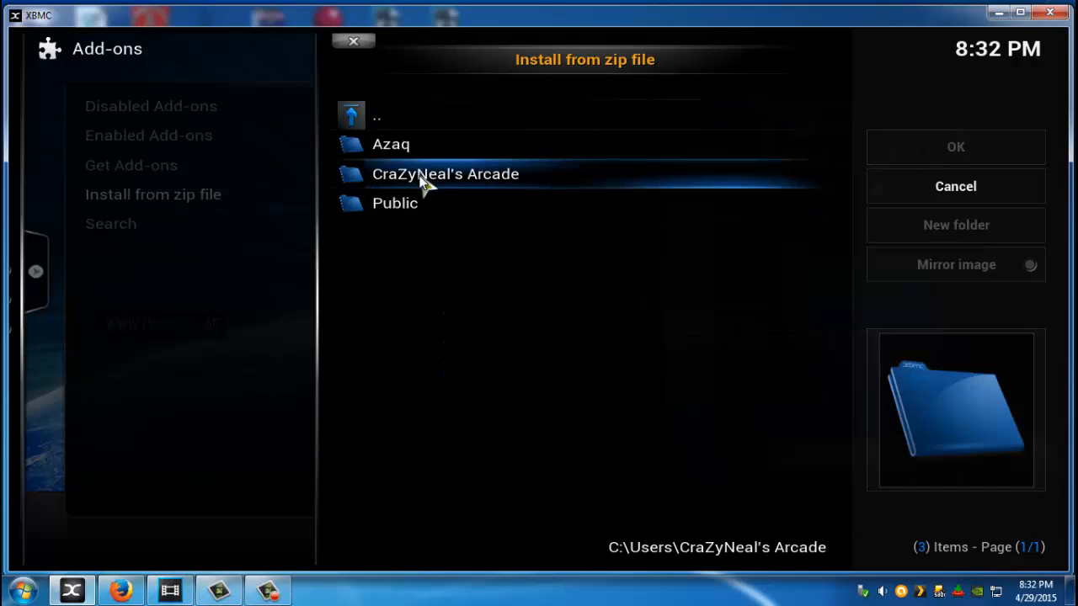
left_click(425, 179)
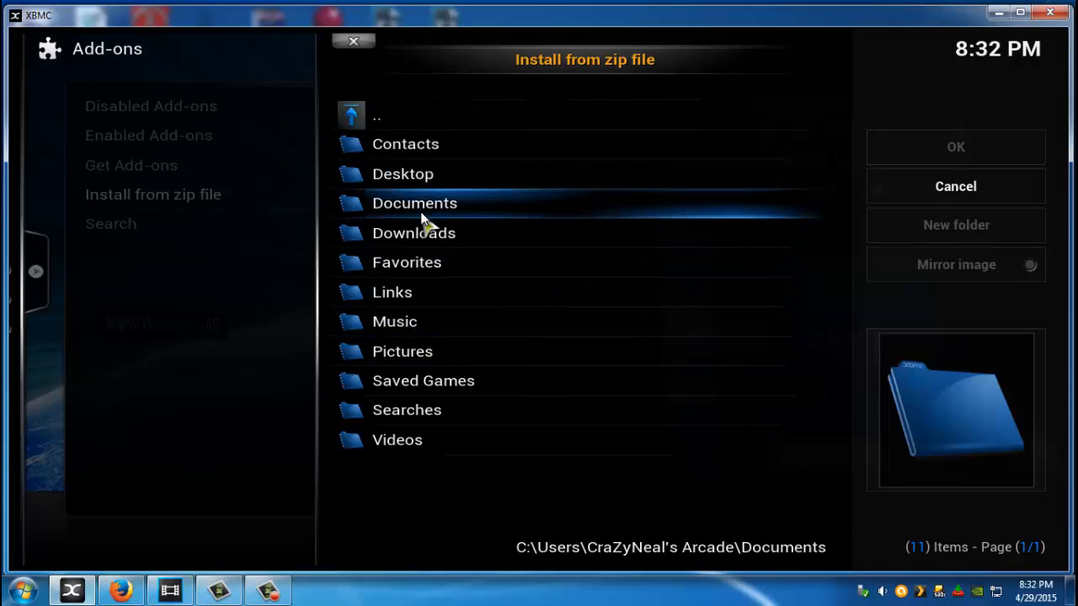
left_click(425, 184)
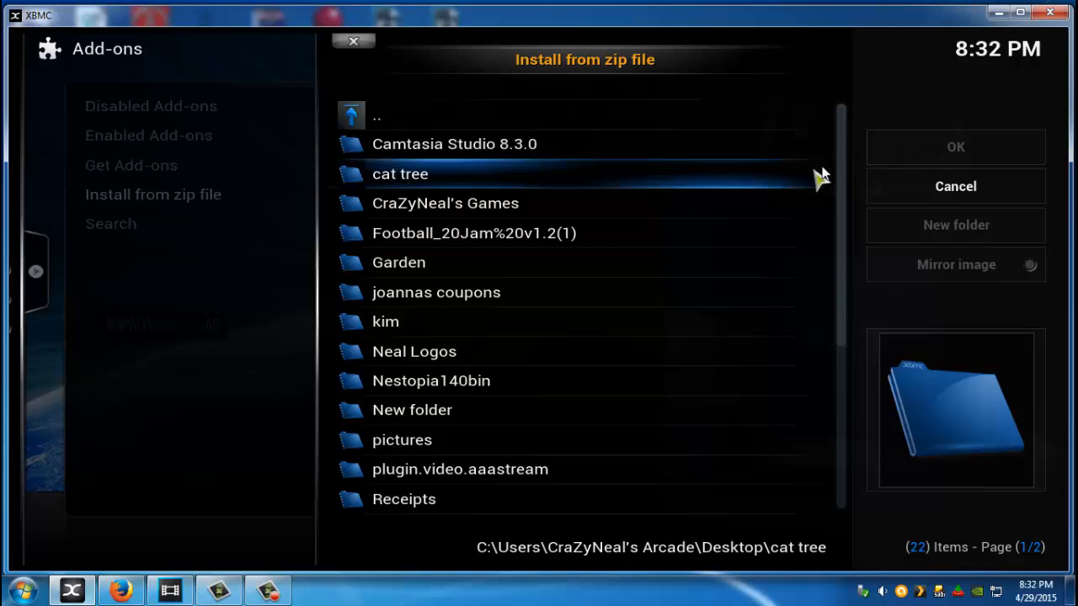
scroll(832, 178, "down", 4)
scroll(828, 292, "down", 5)
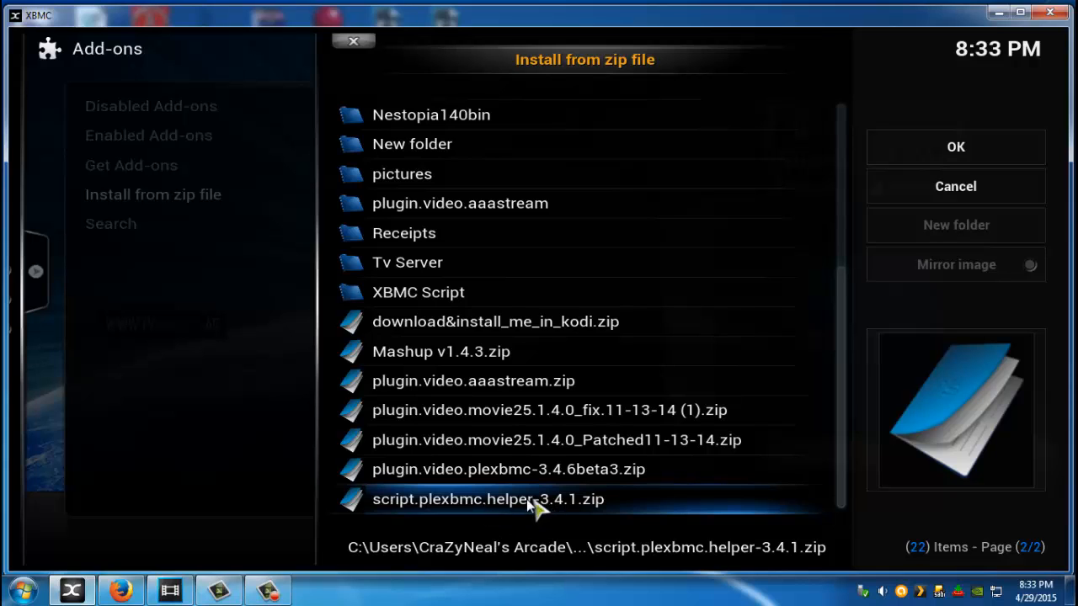
left_click(484, 501)
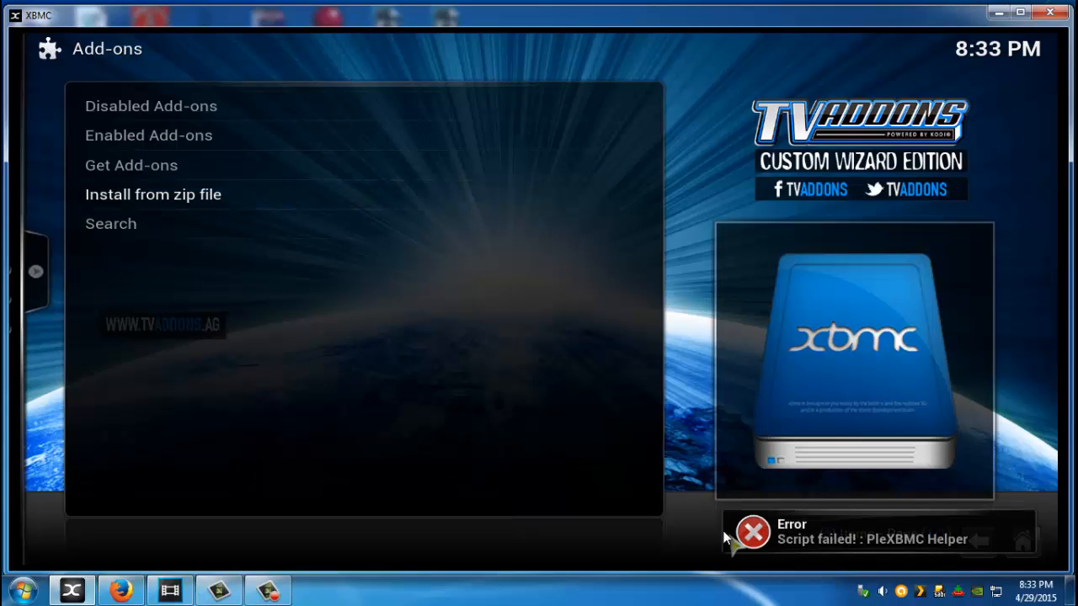
Install plugin.video.plexbmc-3.4.6beta3.zip from C: > Users > user folder > Desktop
left_click(148, 205)
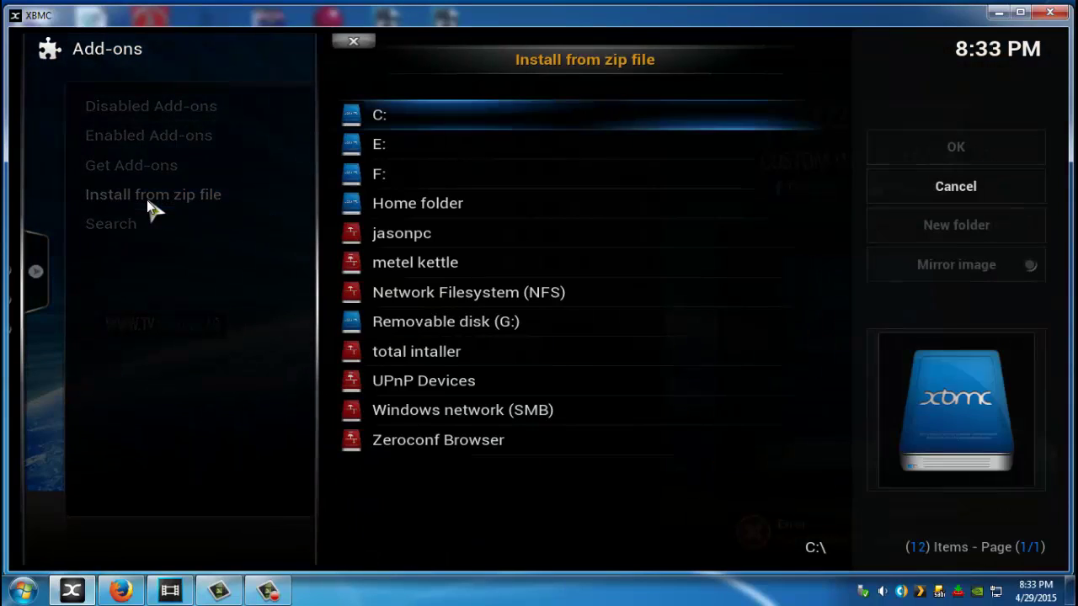
left_click(381, 124)
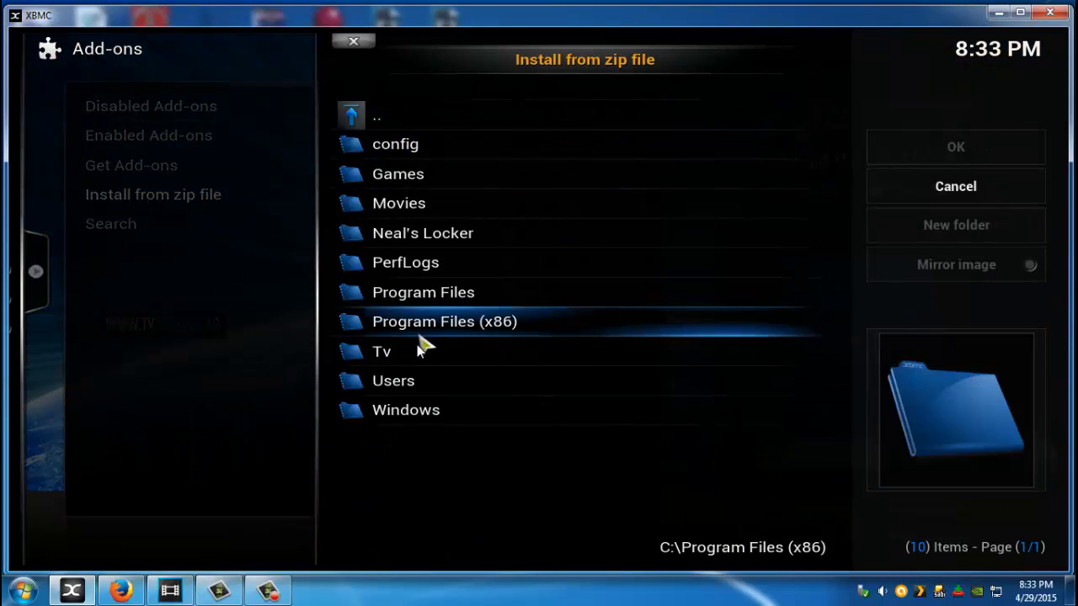
left_click(415, 379)
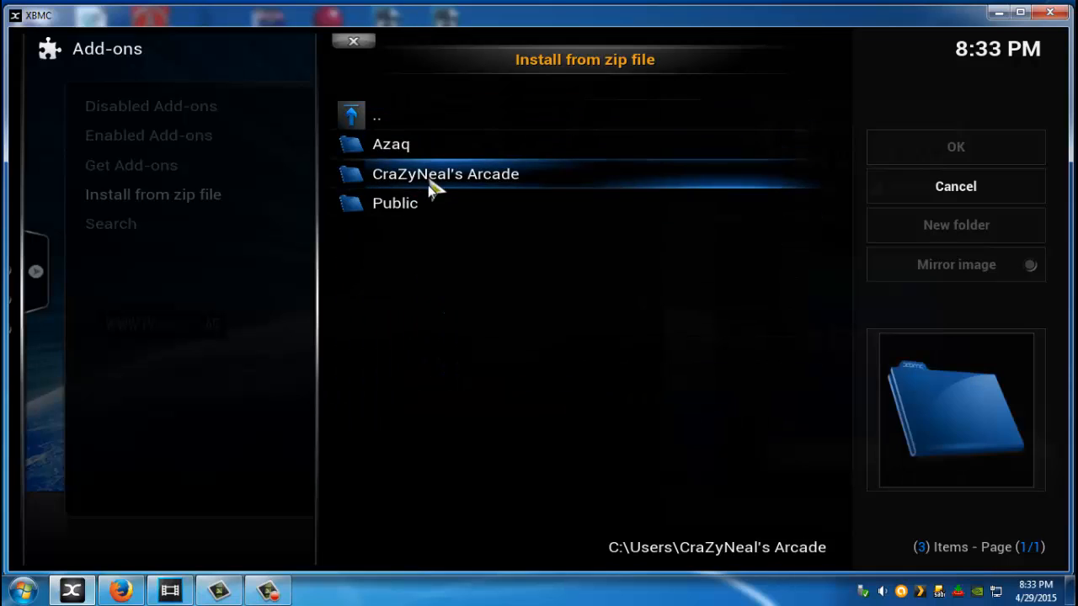
left_click(432, 177)
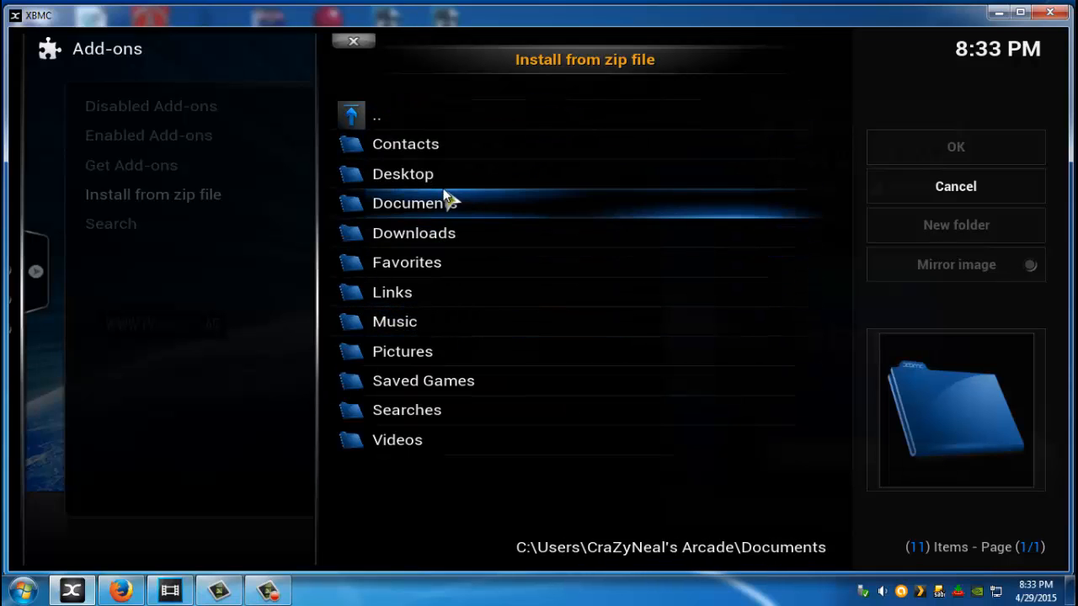
left_click(444, 184)
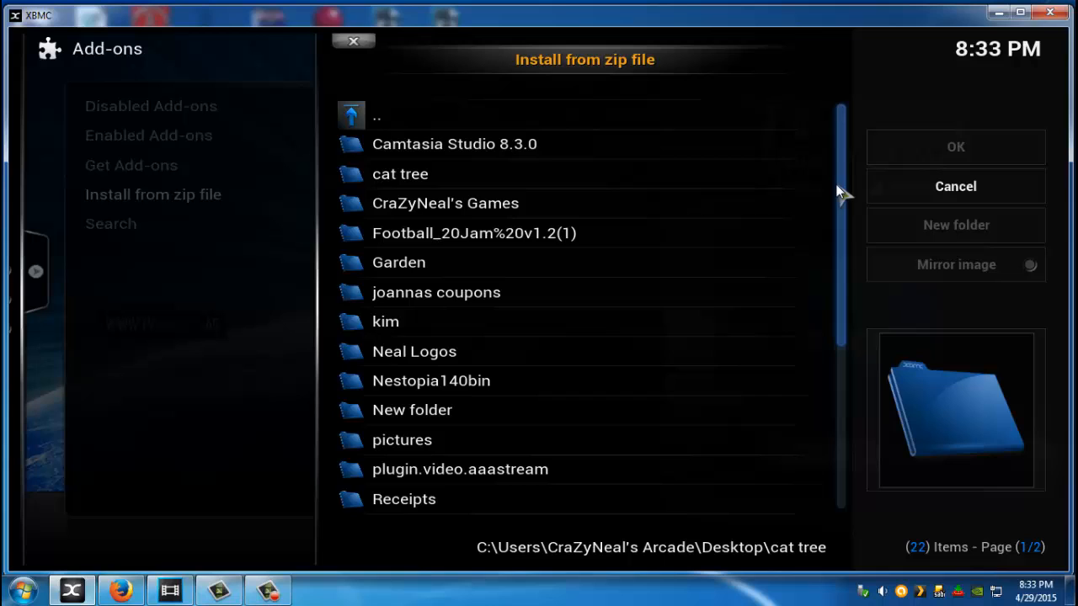
scroll(831, 325, "down", 3)
scroll(825, 390, "down", 4)
scroll(827, 447, "down", 2)
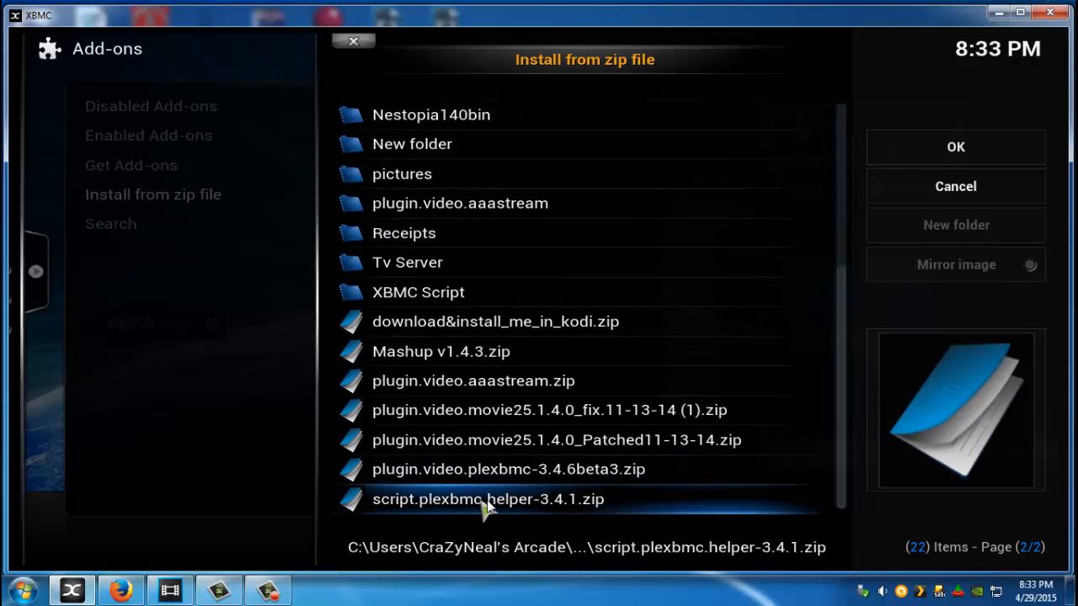
left_click(563, 484)
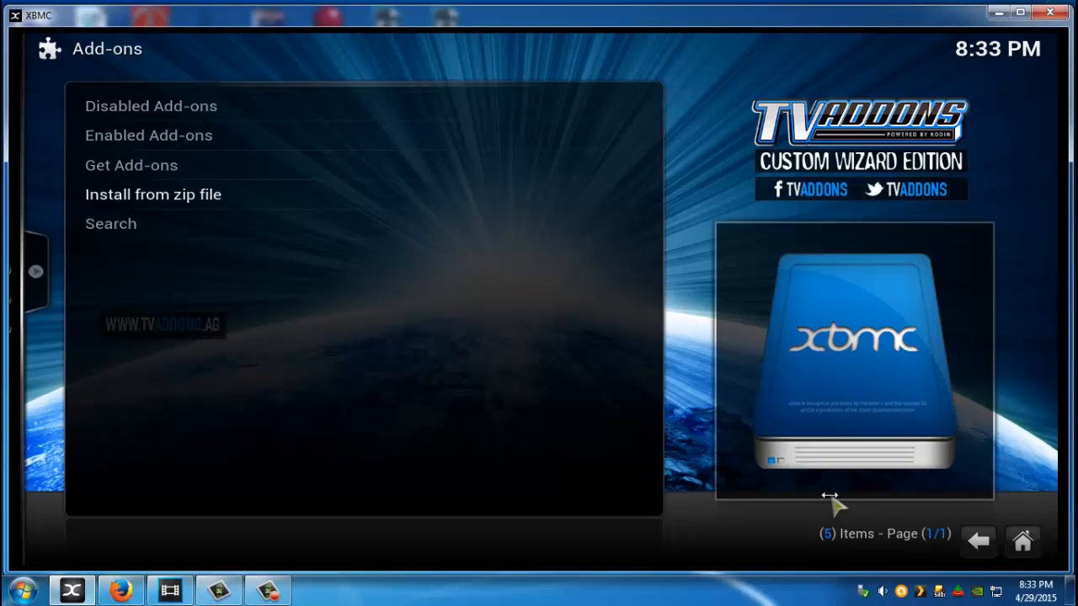
From the home screen list the video add-ons and jump down the list to PleXBMC
left_click(1023, 541)
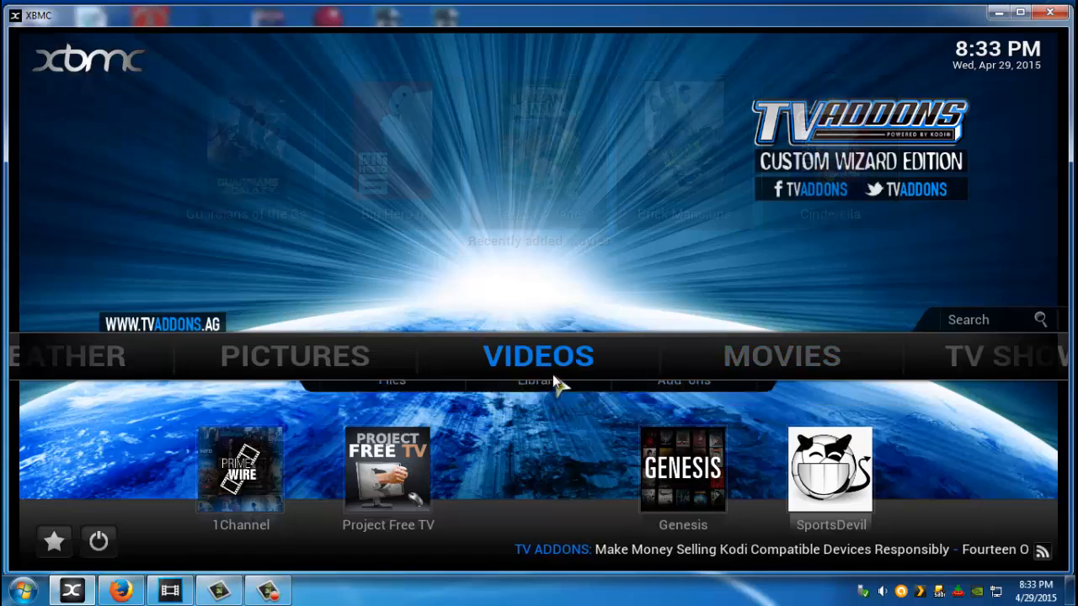
left_click(627, 396)
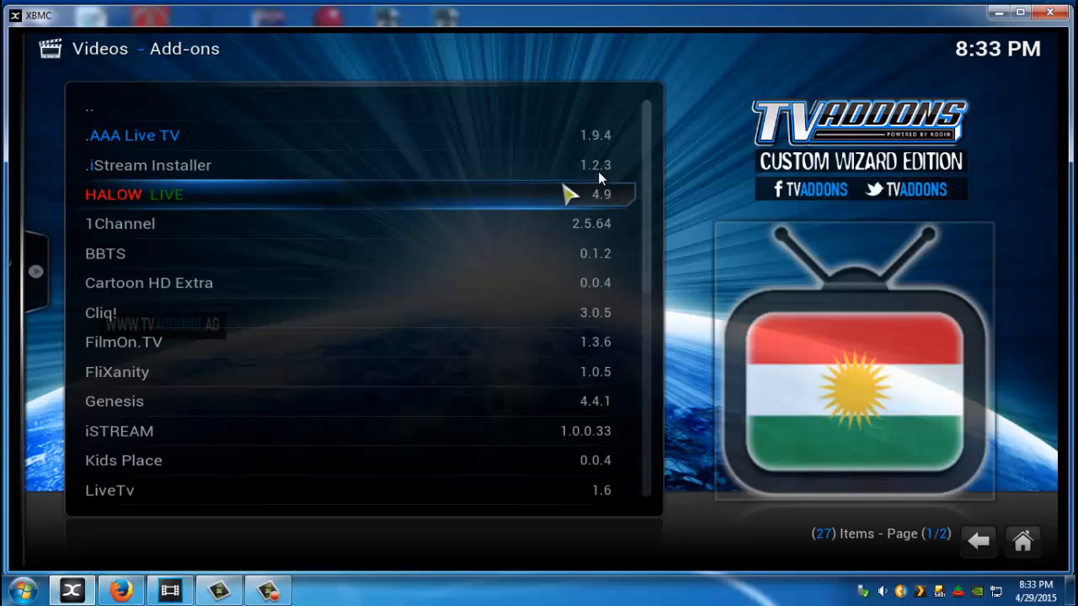
key("1")
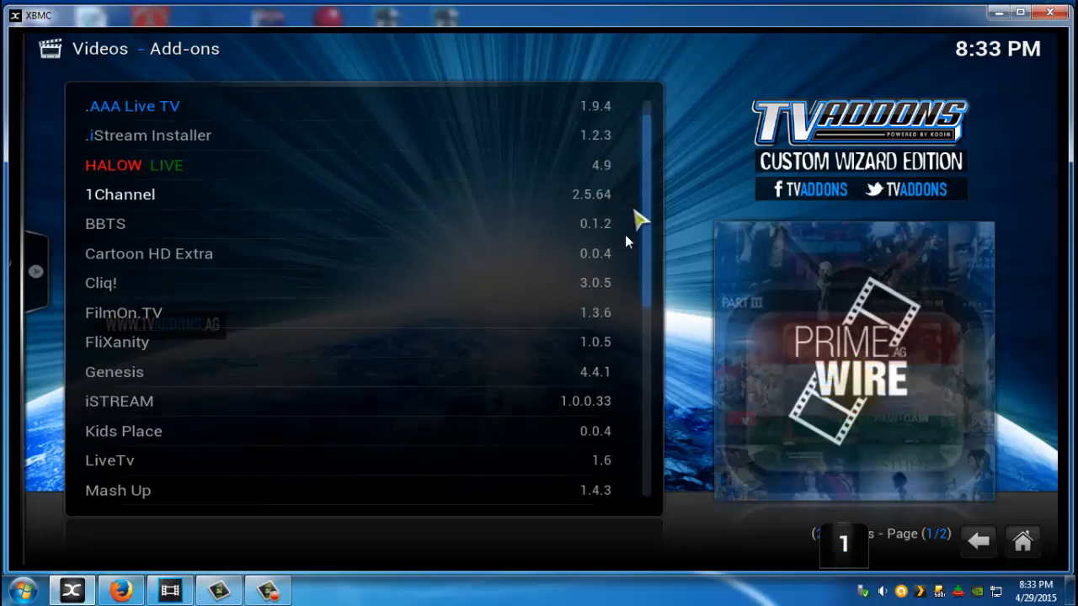
key("c")
key("g")
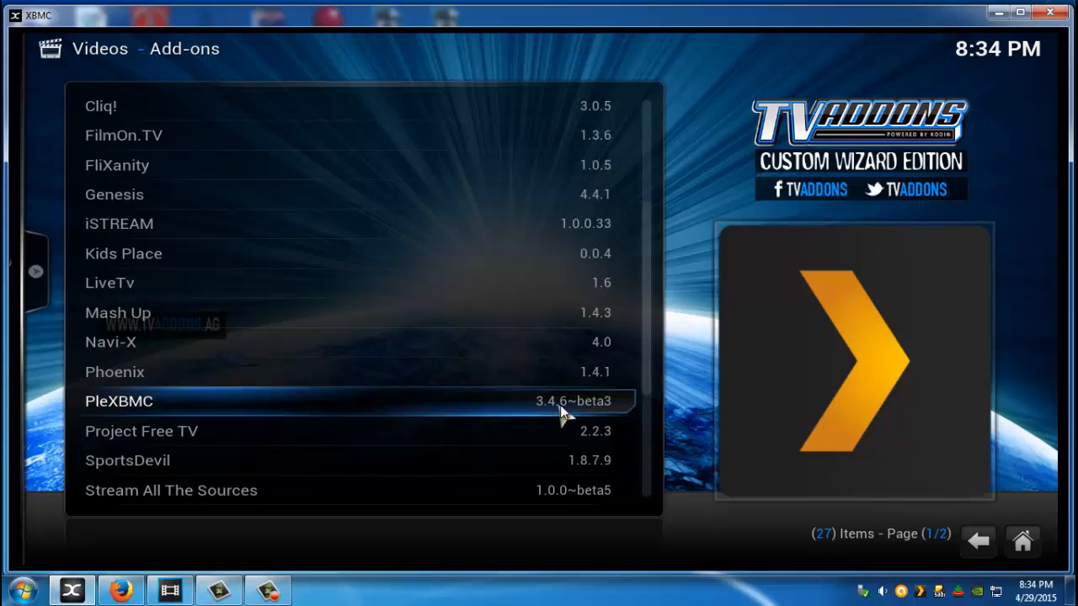
Review PleXBMC's add-on settings with auto server discovery and myPlex sign-in, and confirm with OK
right_click(339, 402)
left_click(332, 323)
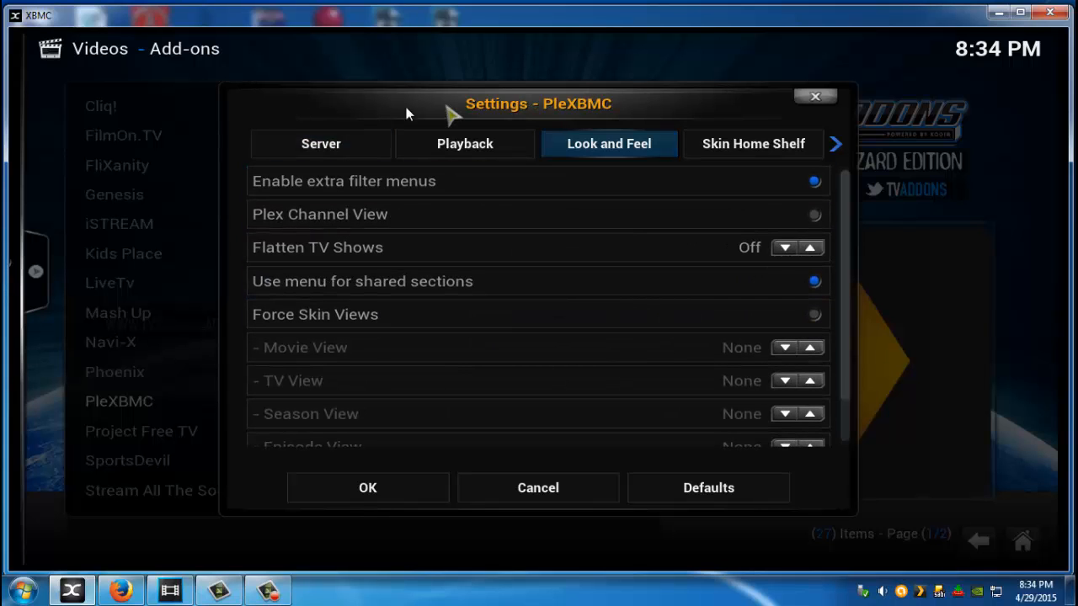
left_click(362, 482)
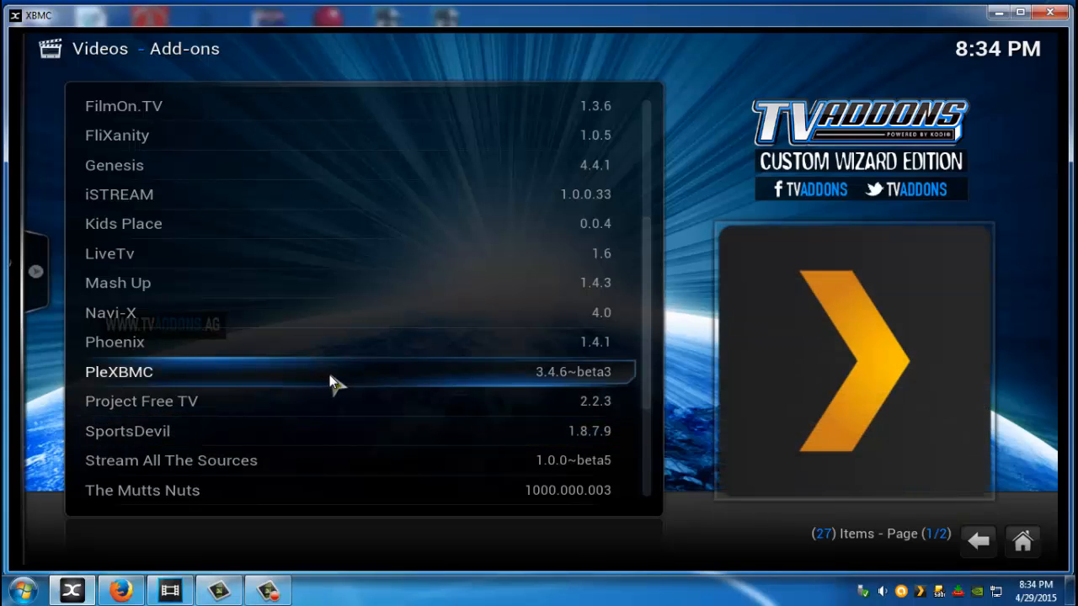
Launch PleXBMC, list All Movies on CrazyNeal Server (122 titles), then go back to the movie categories
left_click(329, 376)
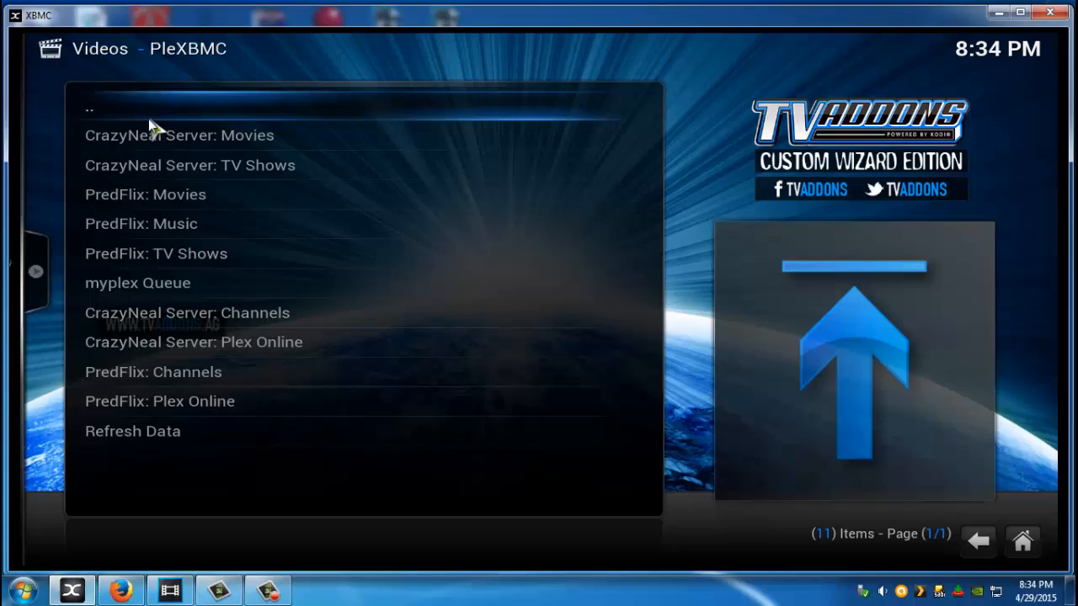
left_click(146, 142)
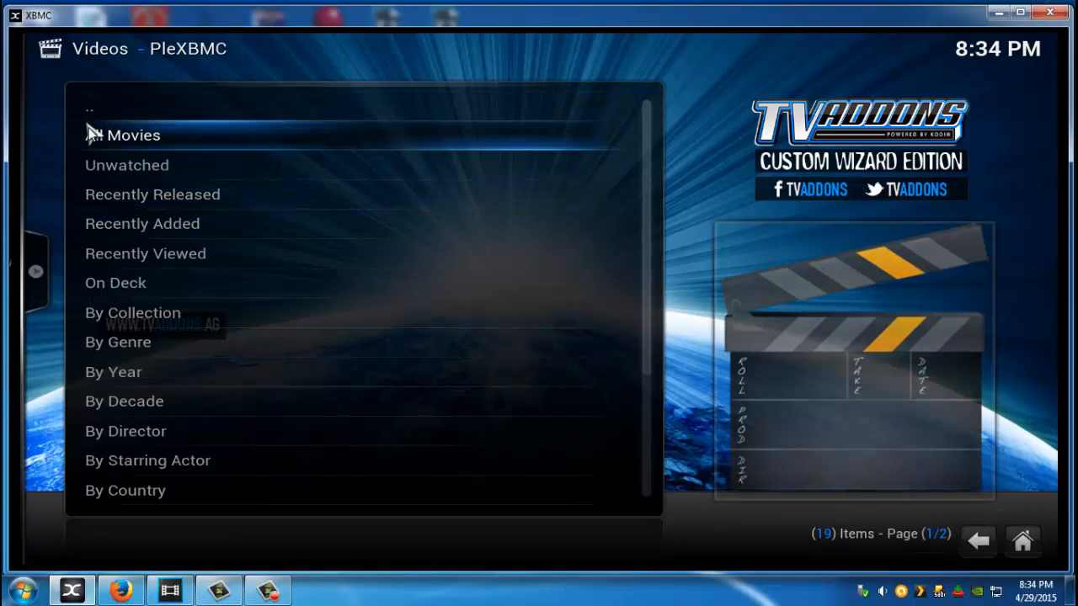
left_click(89, 135)
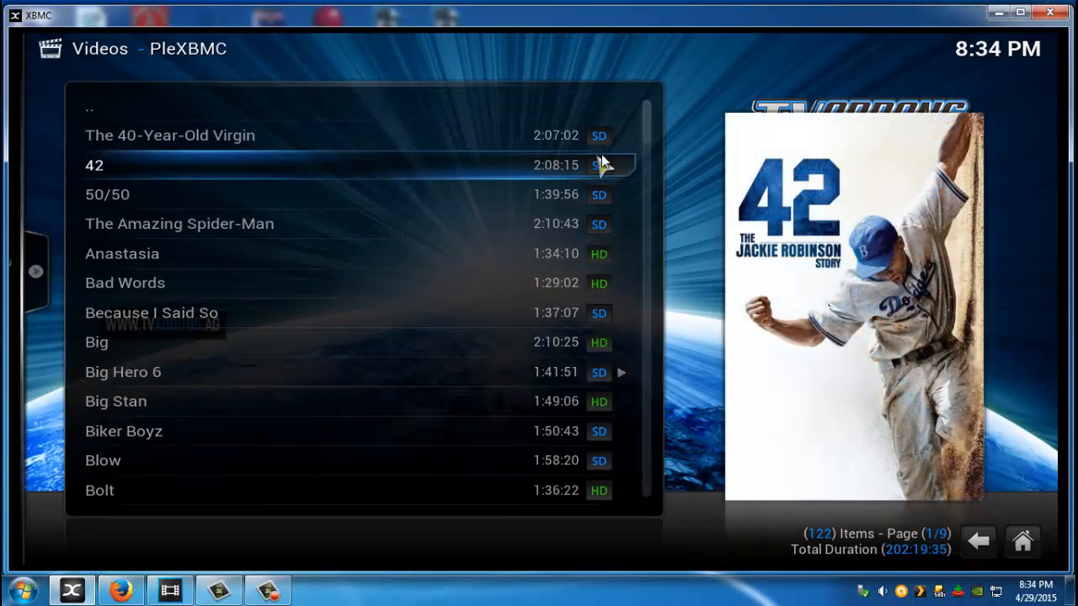
mouse_move(649, 131)
left_mouse_down()
mouse_move(639, 258)
mouse_move(643, 99)
left_mouse_up()
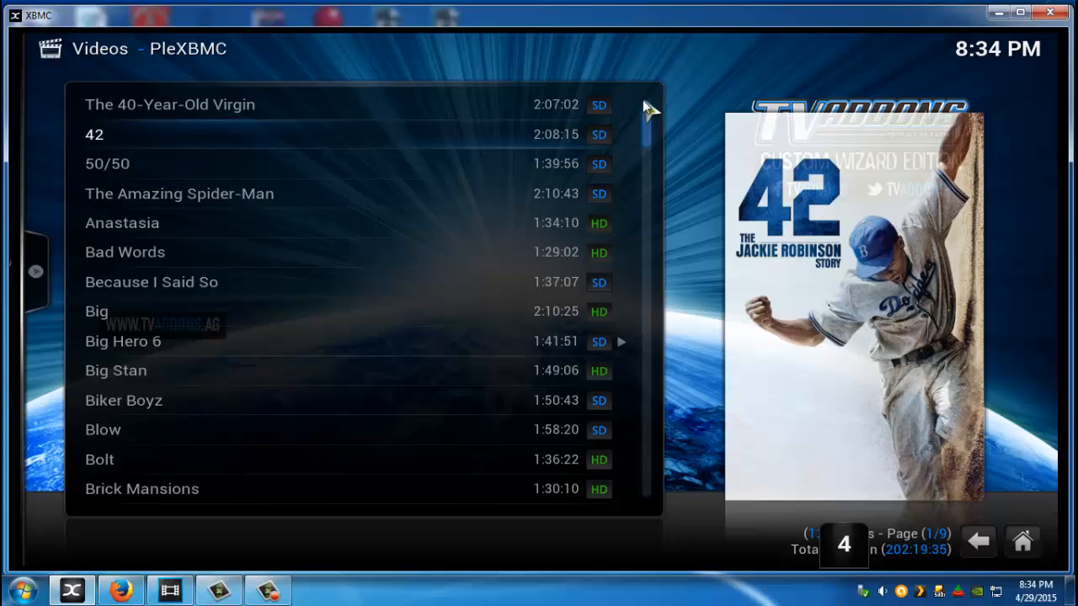
left_click(296, 111)
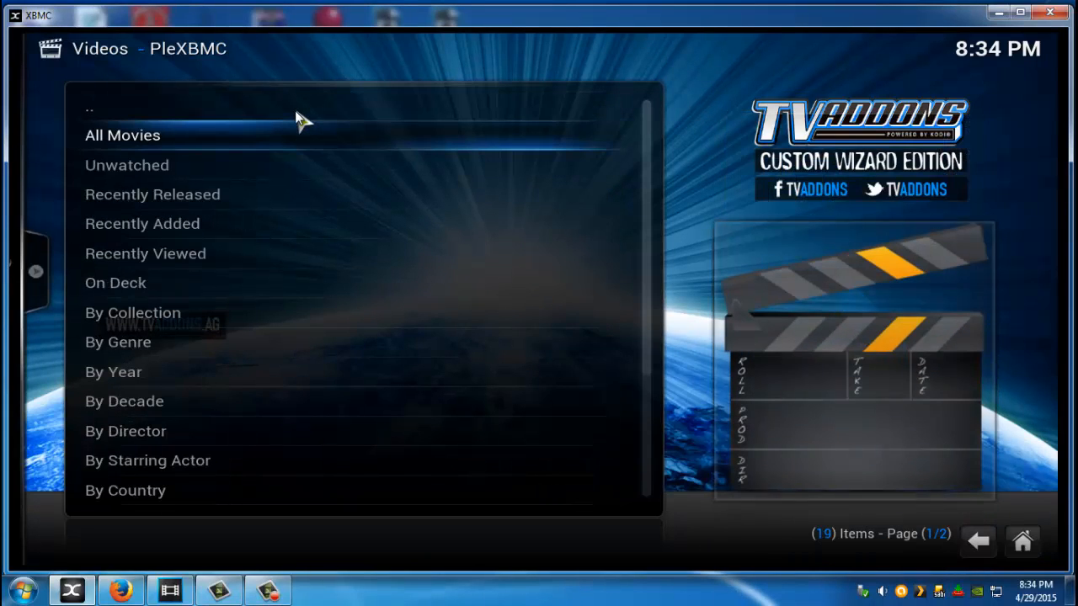